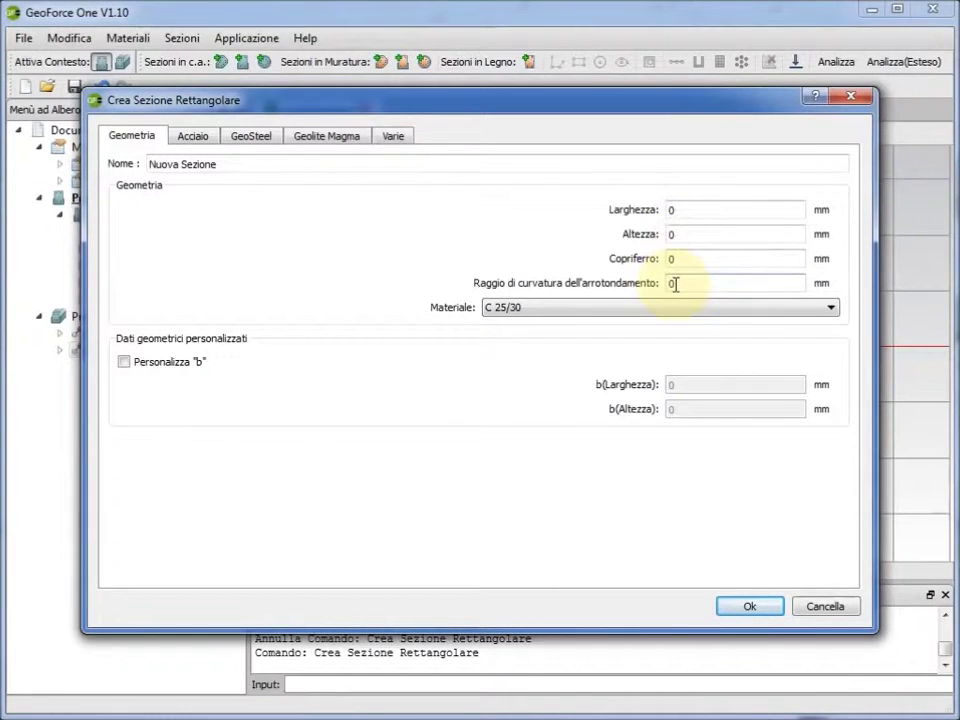
Step: Check the steel bar material choices for the rectangular section and switch the bar layout to Personalizza
{"action": "left_click", "coordinate": [196, 144]}
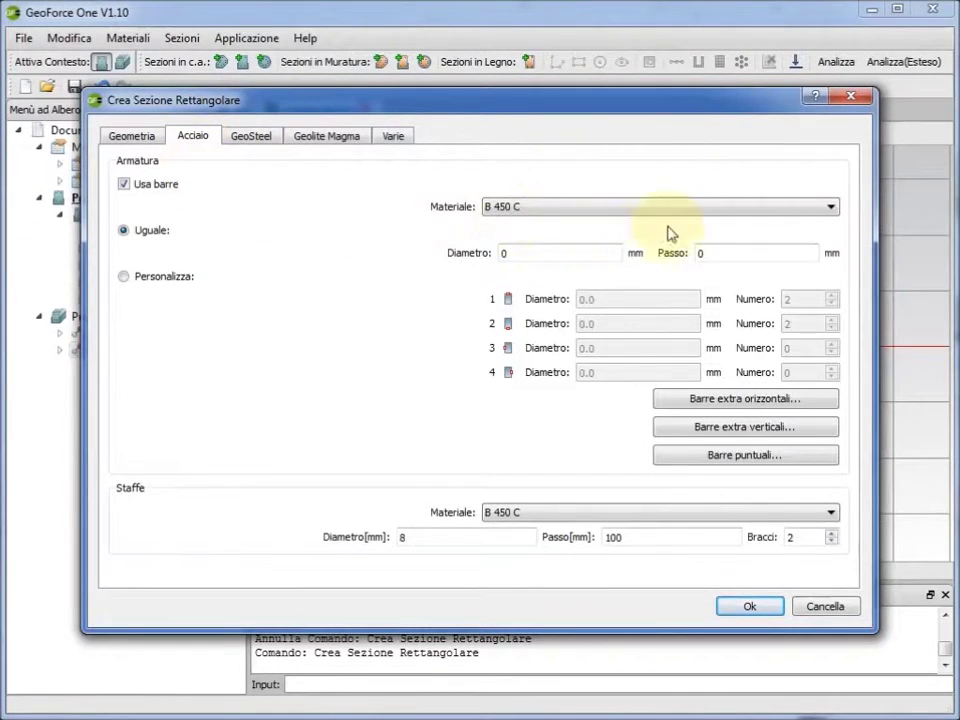
{"action": "left_click", "coordinate": [747, 212]}
{"action": "left_click", "coordinate": [747, 212]}
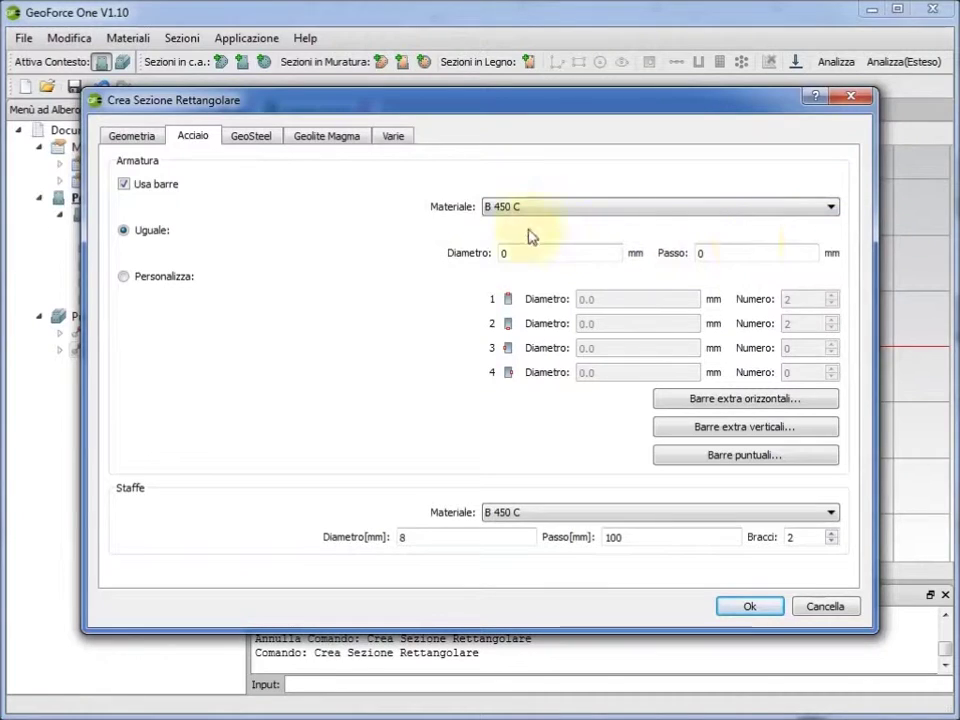
{"action": "left_click", "coordinate": [124, 278]}
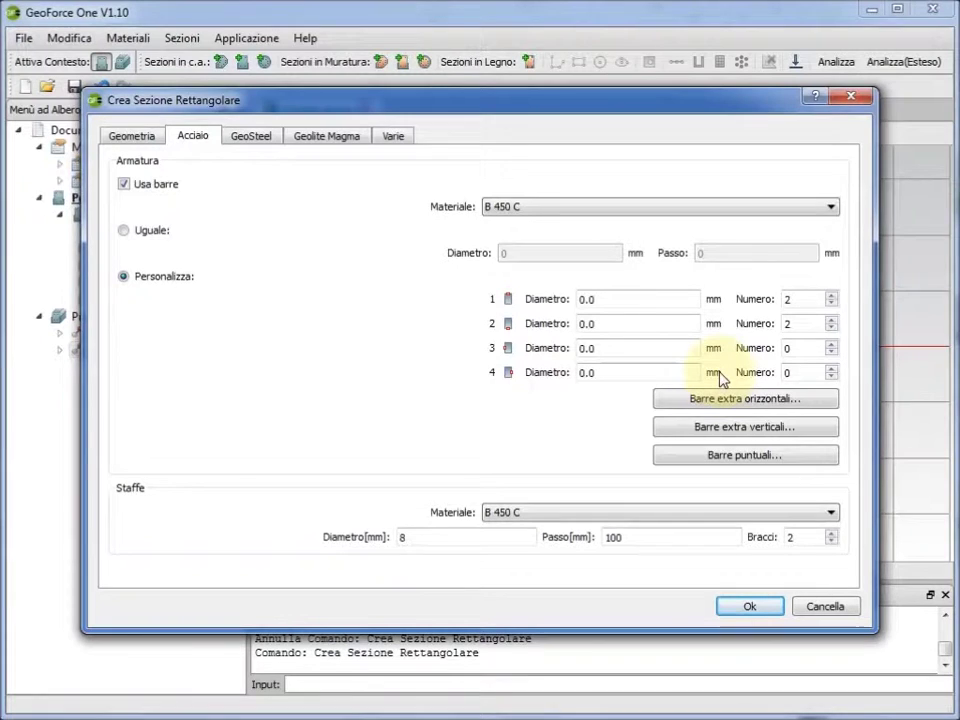
Step: Examine the extra horizontal, extra vertical and point bar tables, plus the stirrup material and spacing settings
{"action": "left_click", "coordinate": [722, 399]}
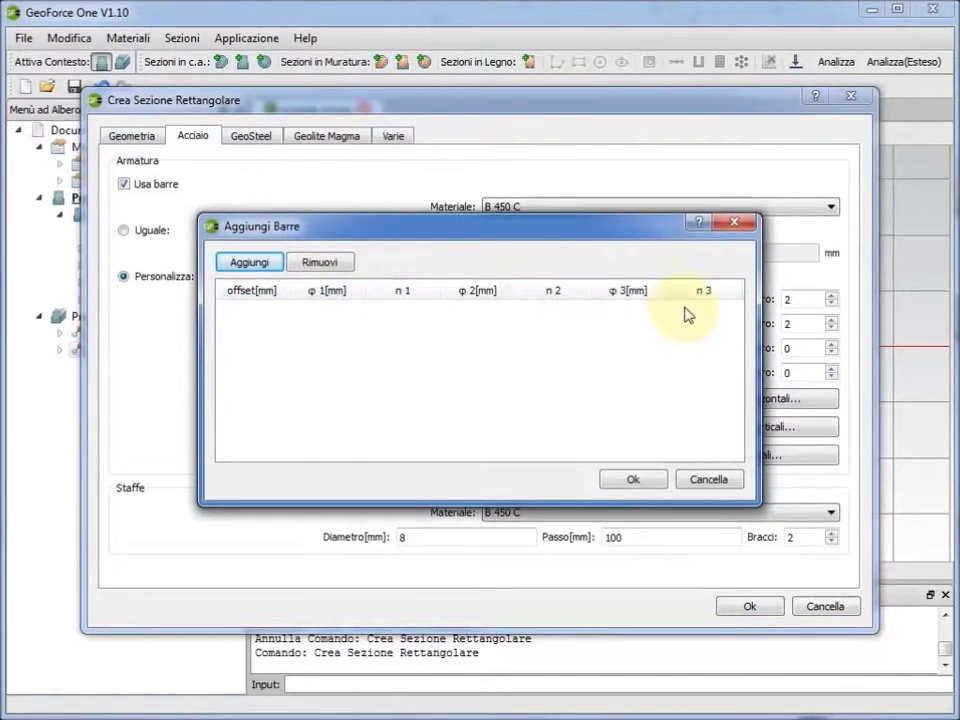
{"action": "left_click", "coordinate": [726, 226]}
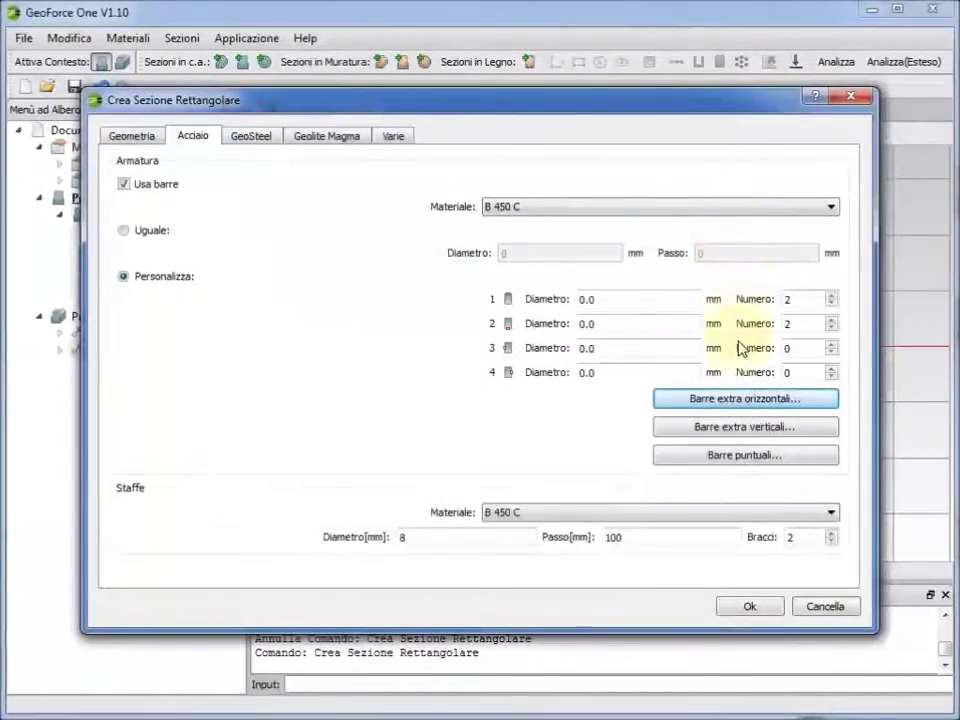
{"action": "left_click", "coordinate": [731, 429]}
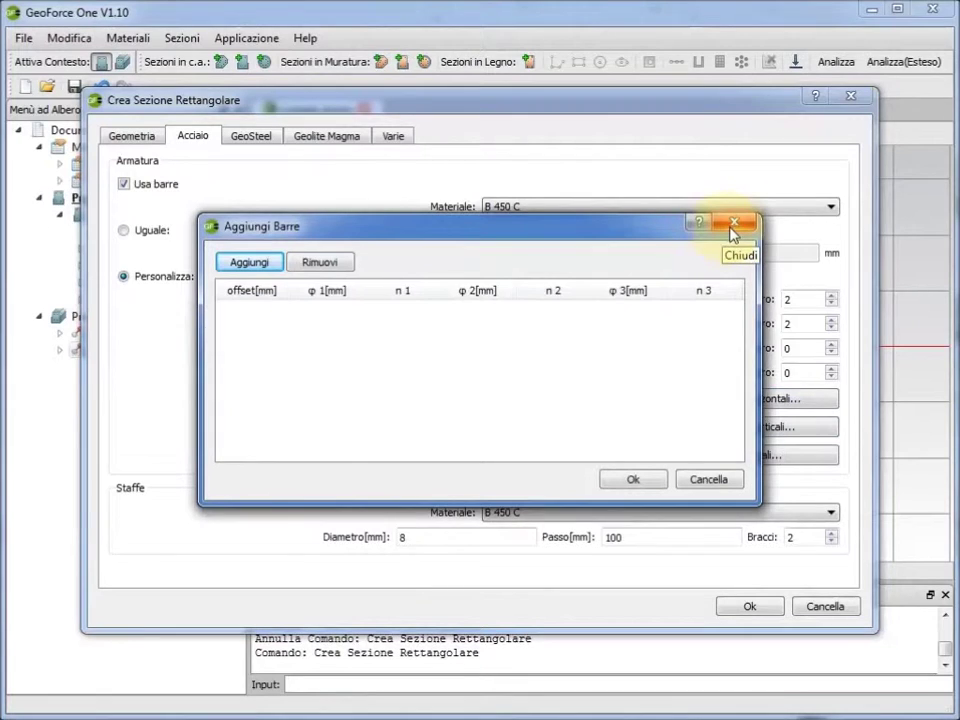
{"action": "left_click", "coordinate": [736, 228]}
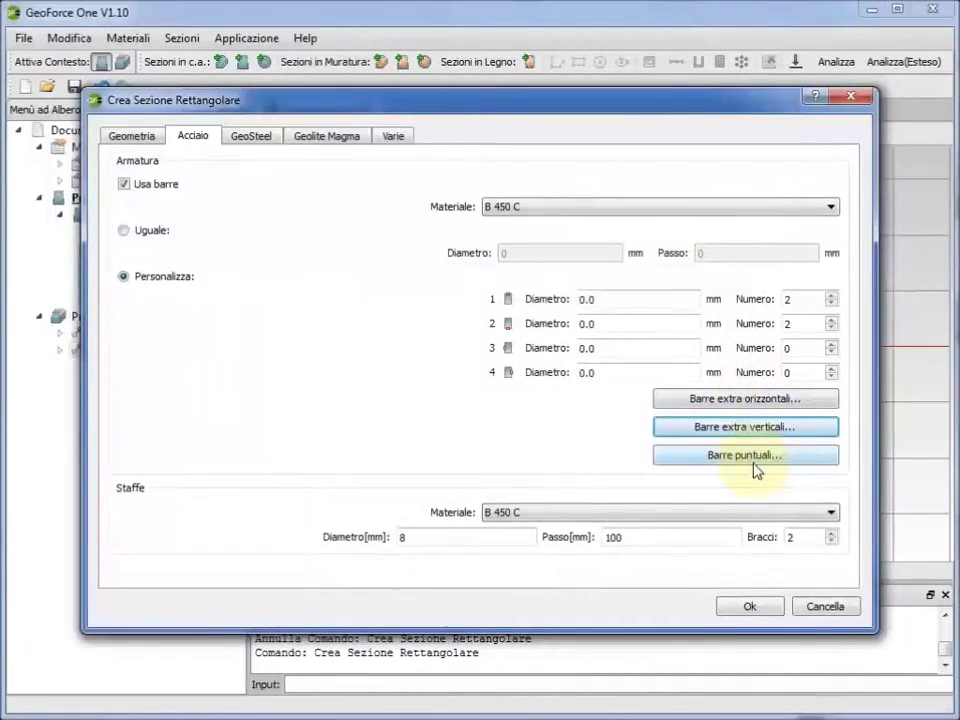
{"action": "left_click", "coordinate": [755, 466]}
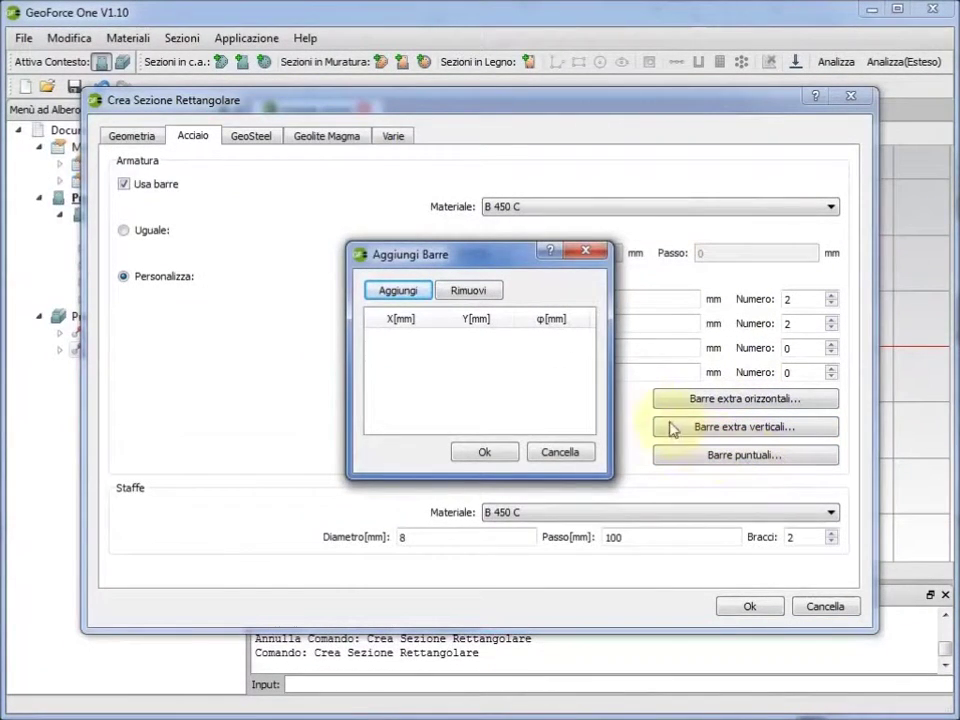
{"action": "left_click", "coordinate": [589, 252]}
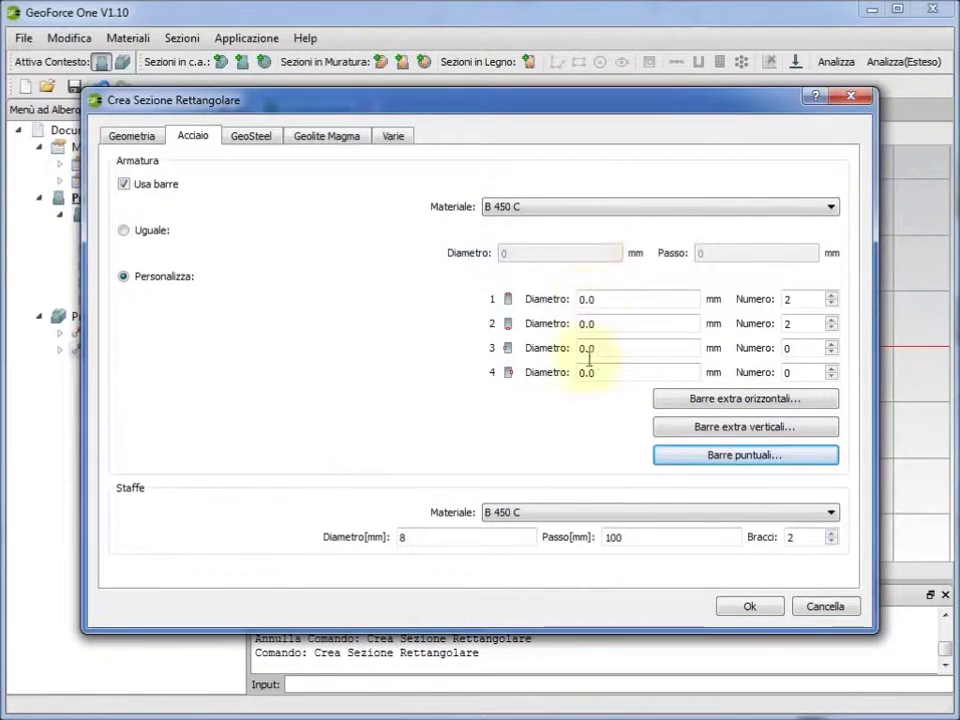
{"action": "left_click", "coordinate": [606, 513]}
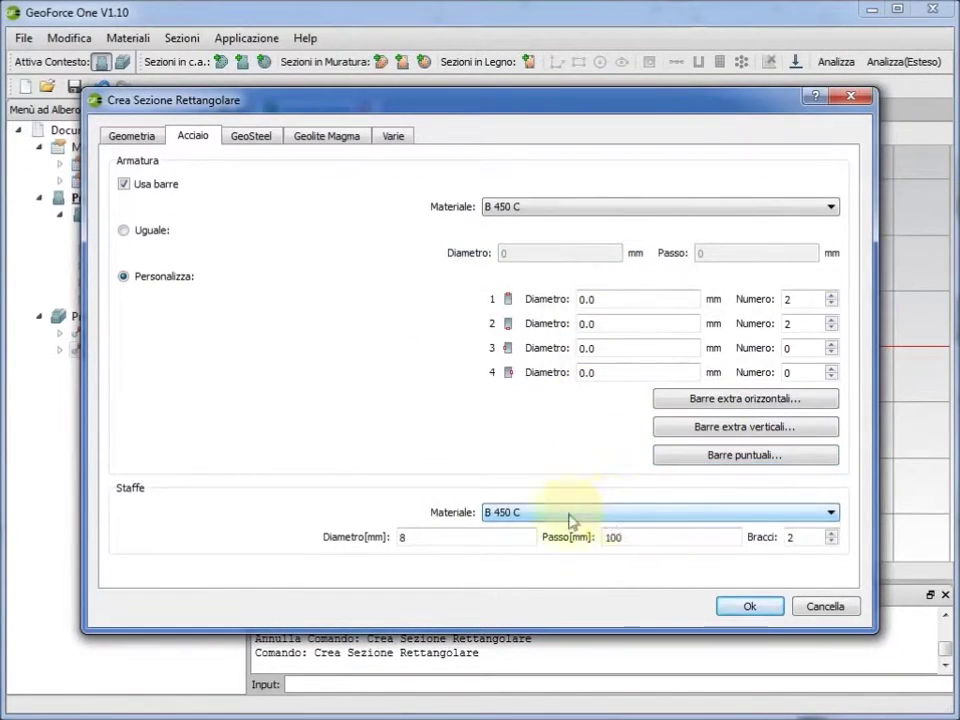
{"action": "left_click", "coordinate": [631, 540]}
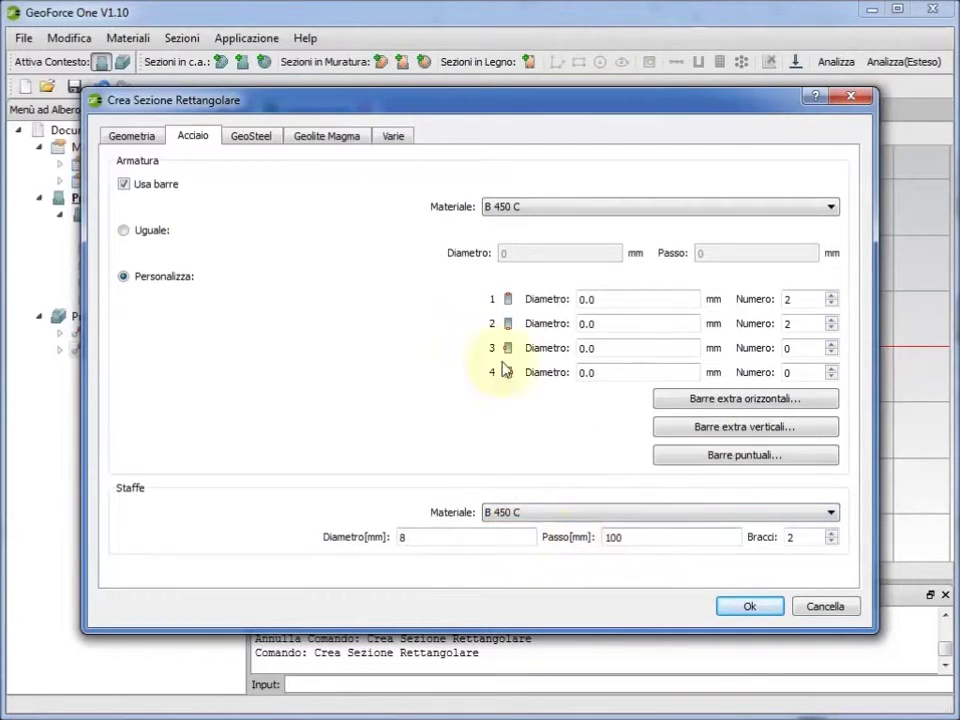
Step: Review the GeoSteel flexural material, enable shear analysis and check its material and wrapping type options
{"action": "left_click", "coordinate": [271, 139]}
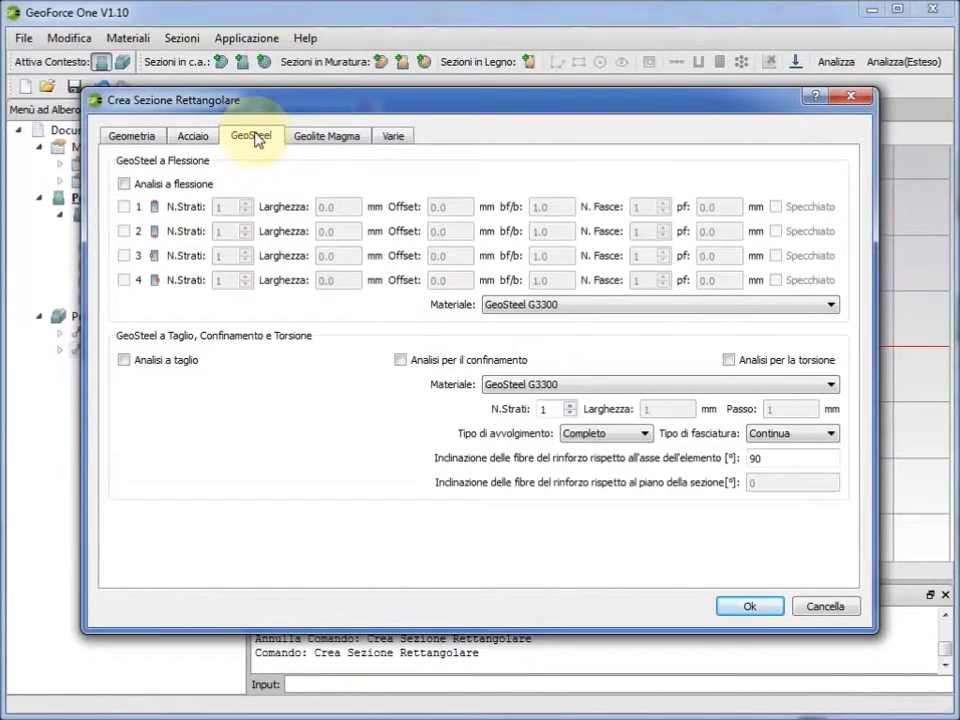
{"action": "left_click", "coordinate": [506, 305]}
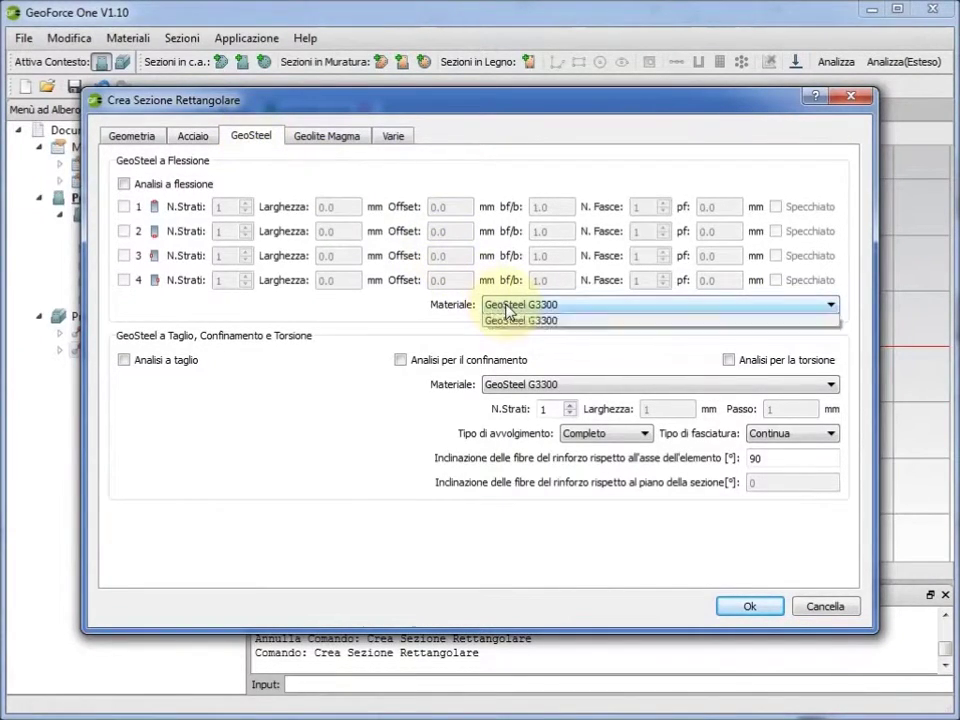
{"action": "left_click", "coordinate": [507, 306]}
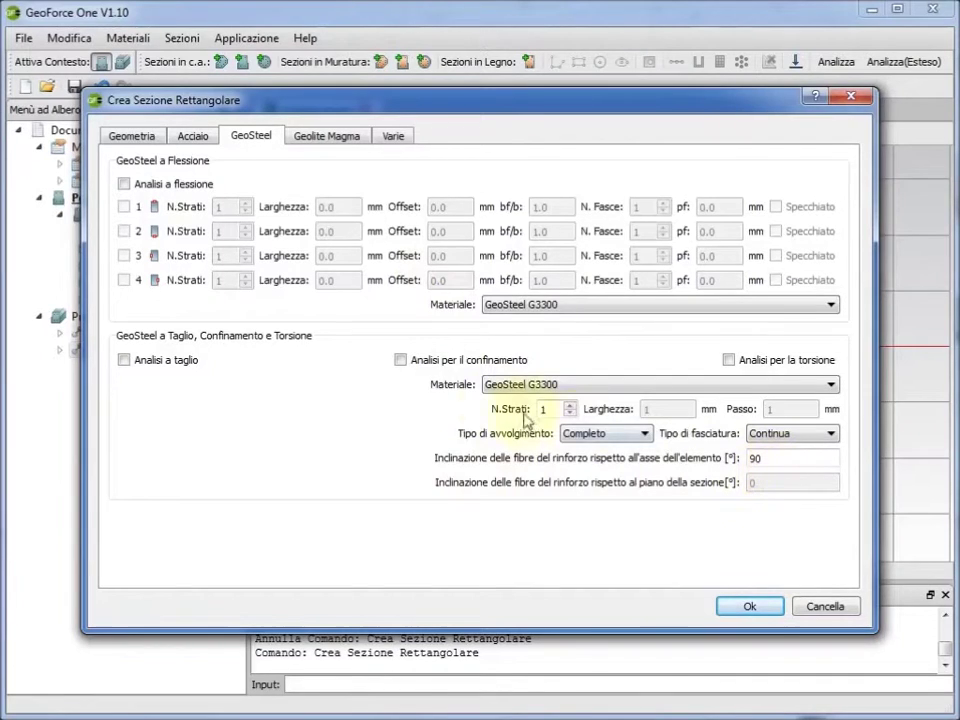
{"action": "left_click", "coordinate": [125, 362]}
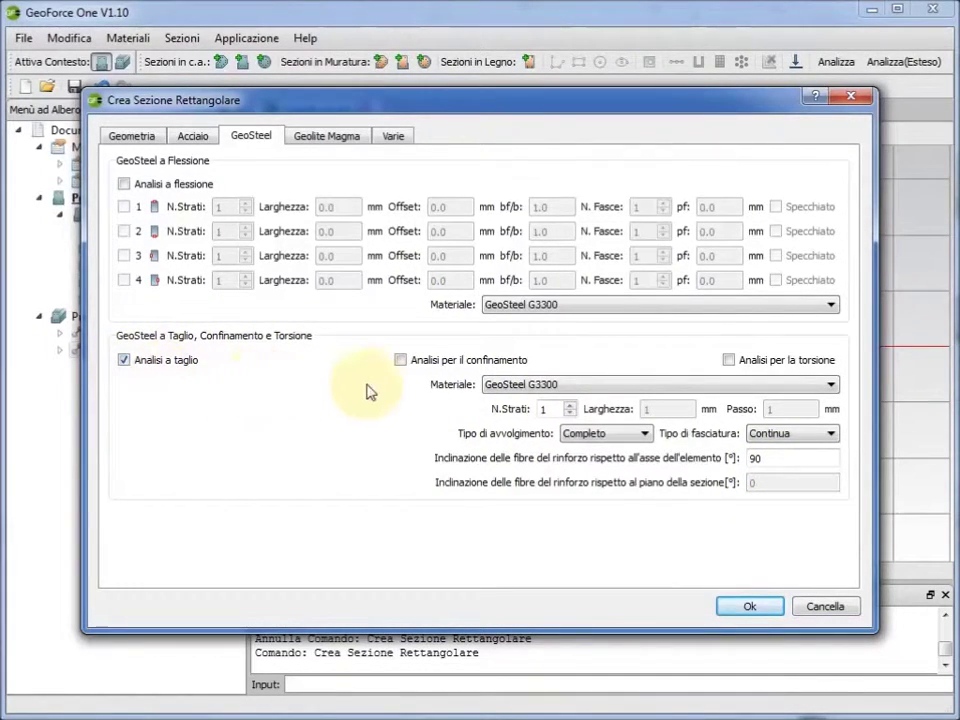
{"action": "left_click", "coordinate": [490, 392]}
{"action": "left_click", "coordinate": [516, 394]}
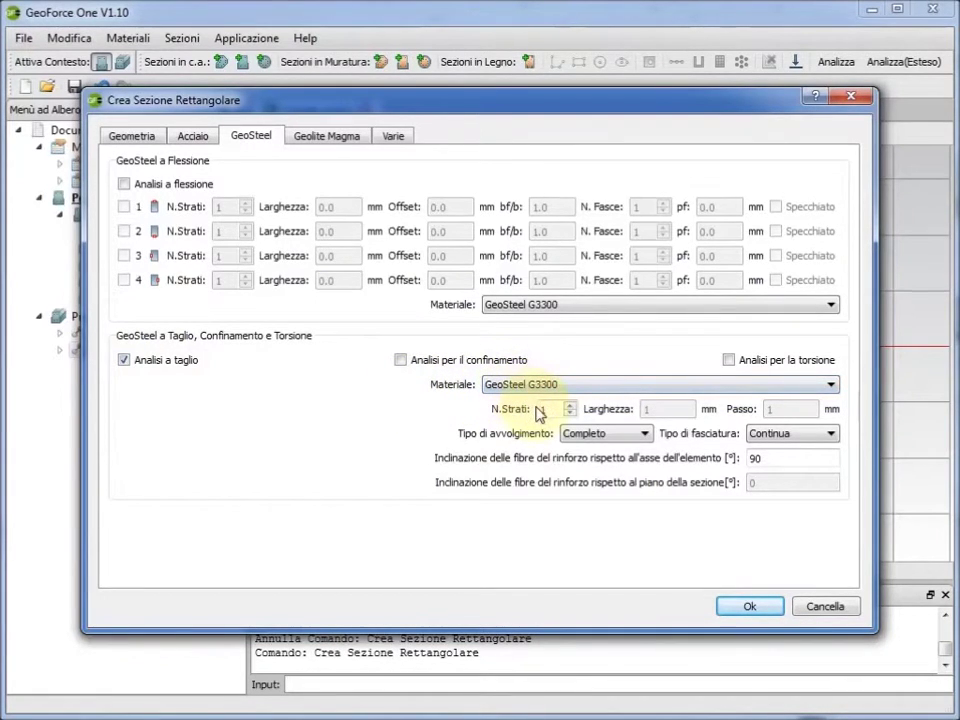
{"action": "left_click", "coordinate": [624, 434]}
{"action": "left_click", "coordinate": [624, 434]}
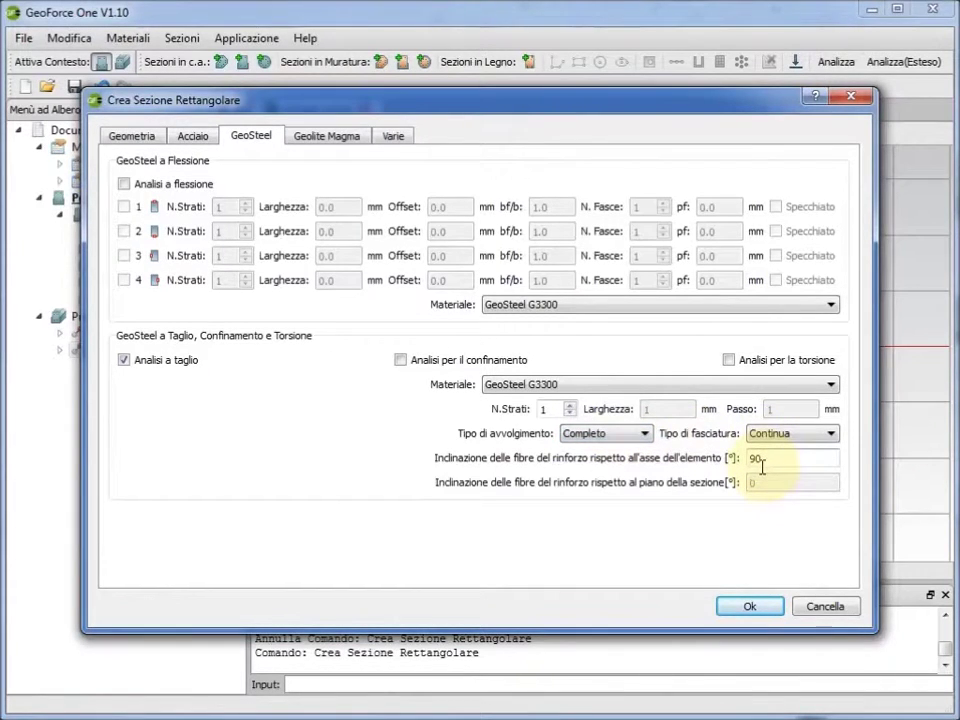
Step: Set the GeoSteel shear banding type to Discontinua and view the section's custom Cot(theta) option
{"action": "left_click", "coordinate": [828, 436]}
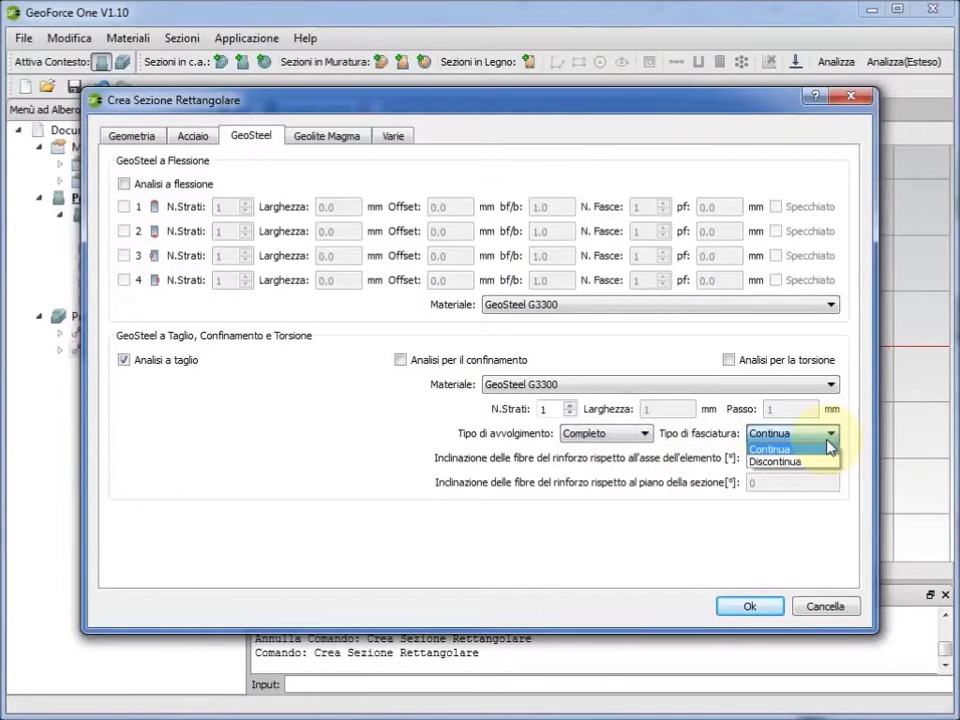
{"action": "left_click", "coordinate": [829, 447]}
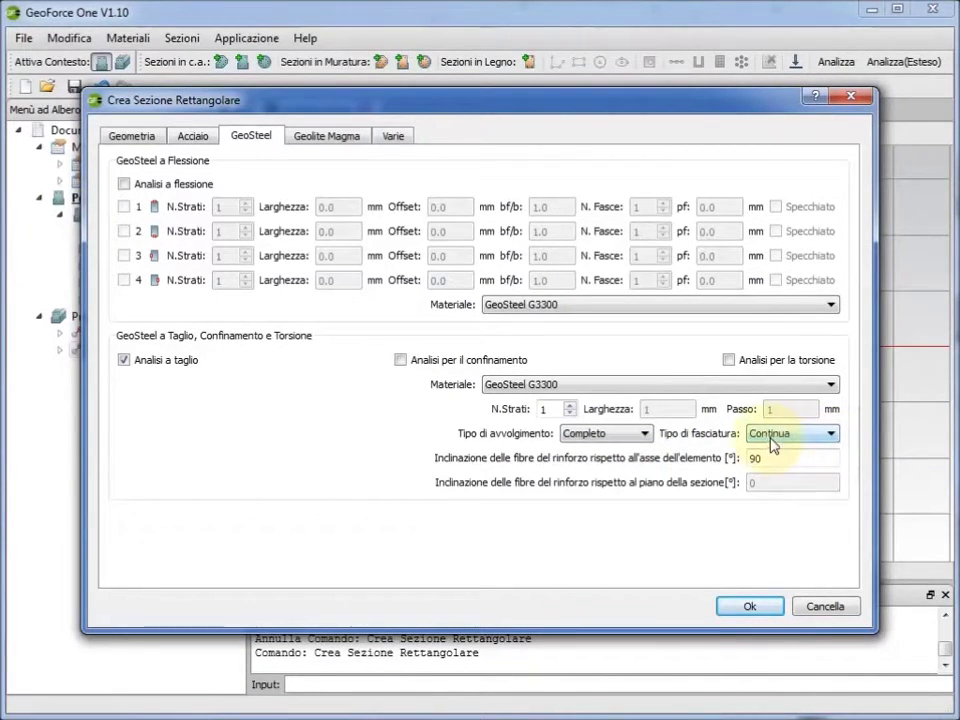
{"action": "left_click", "coordinate": [823, 437]}
{"action": "left_click", "coordinate": [810, 462]}
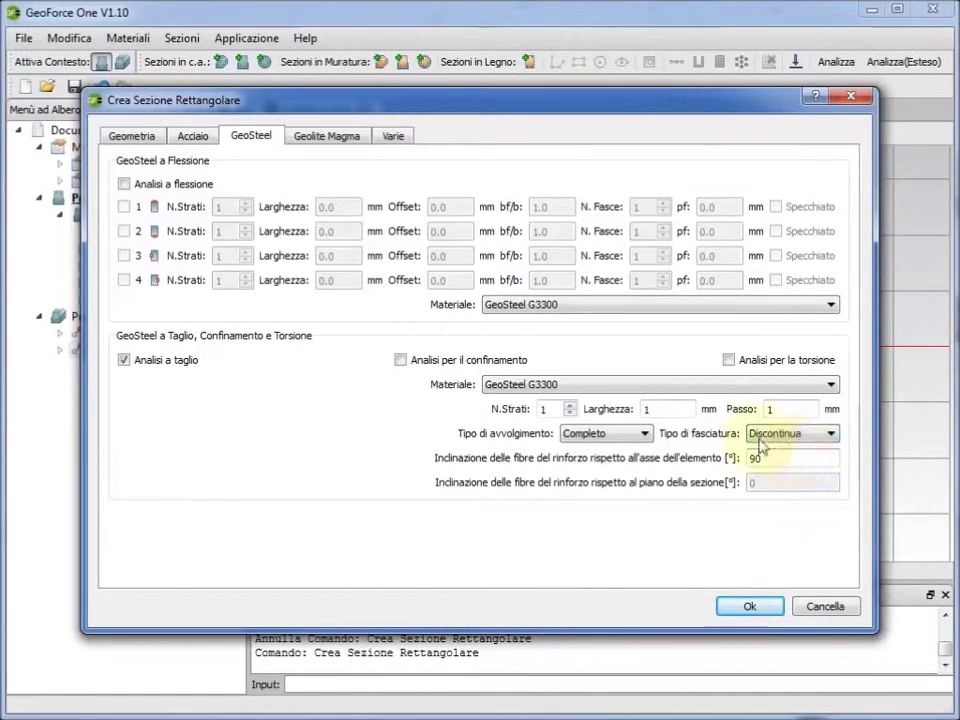
{"action": "left_click", "coordinate": [396, 139]}
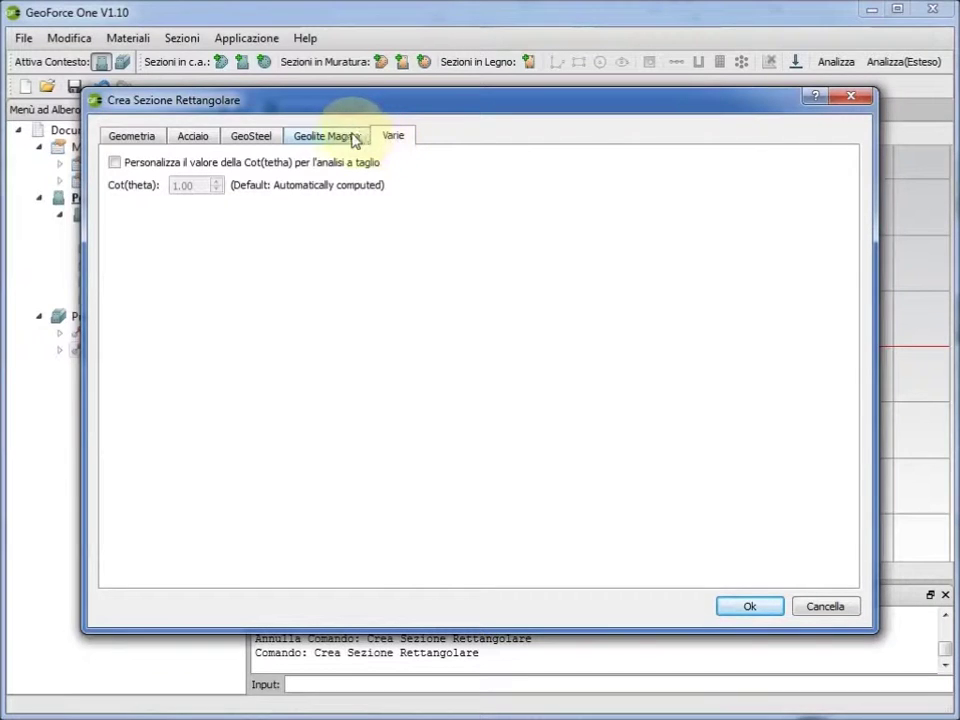
Step: Switch the GeoSteel reinforcement from shear to confinement analysis, using GeoSteel G3300 and Discontinua banding
{"action": "left_click", "coordinate": [273, 138]}
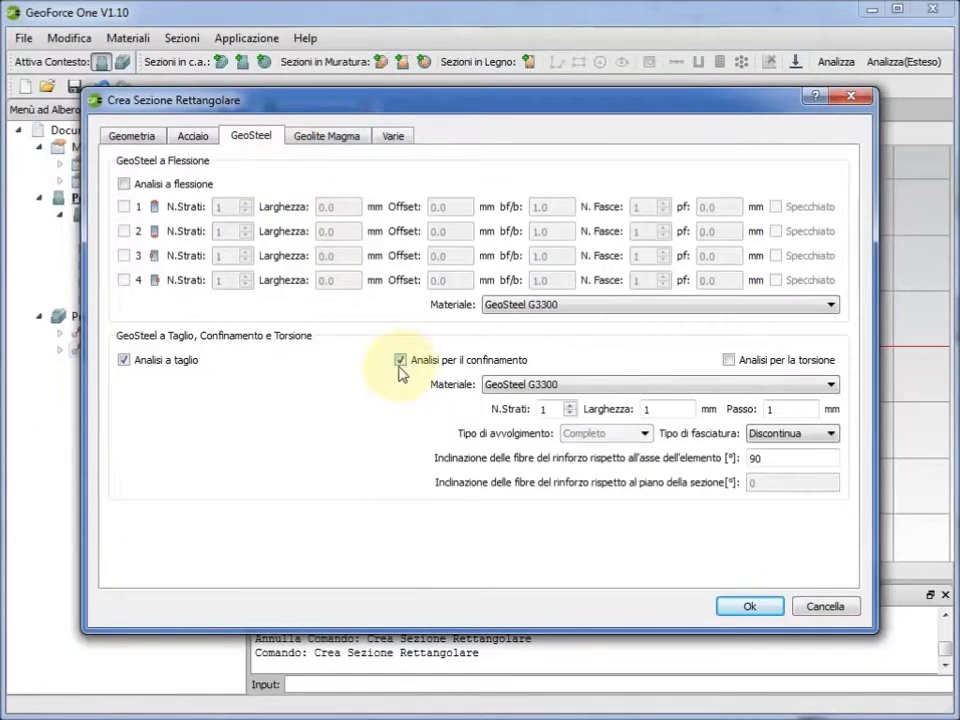
{"action": "left_click", "coordinate": [124, 360]}
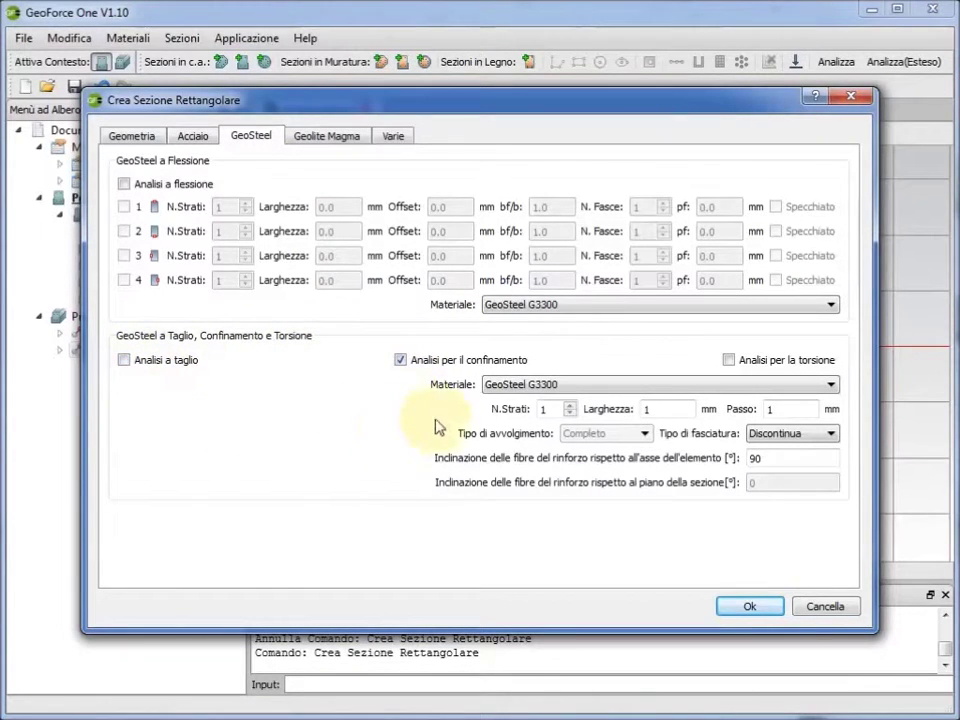
{"action": "left_click", "coordinate": [577, 390]}
{"action": "left_click", "coordinate": [580, 398]}
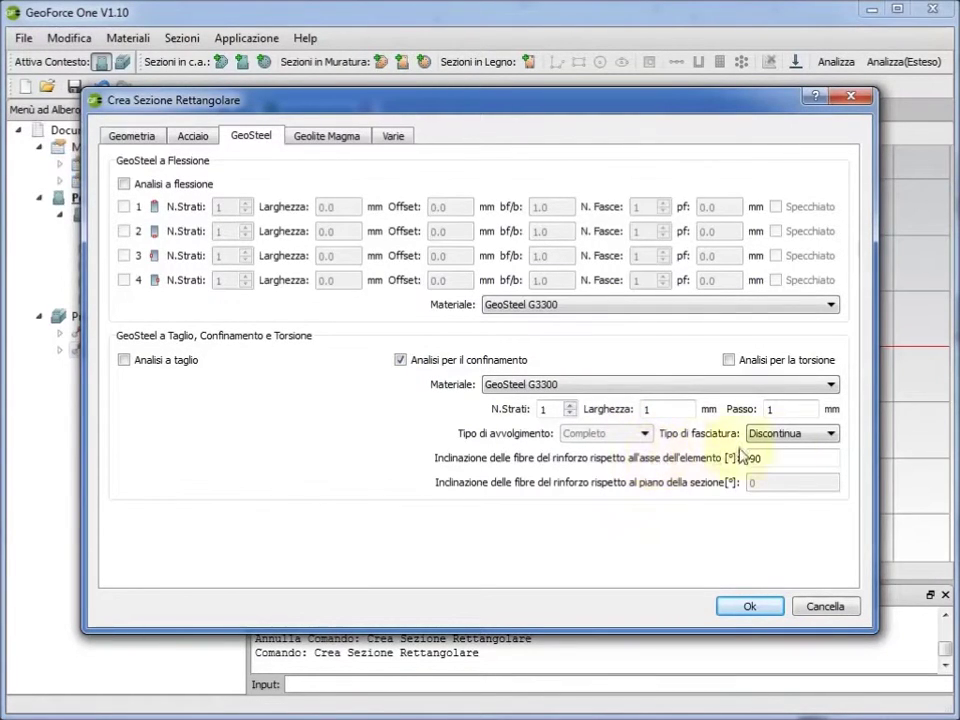
{"action": "left_click", "coordinate": [812, 438]}
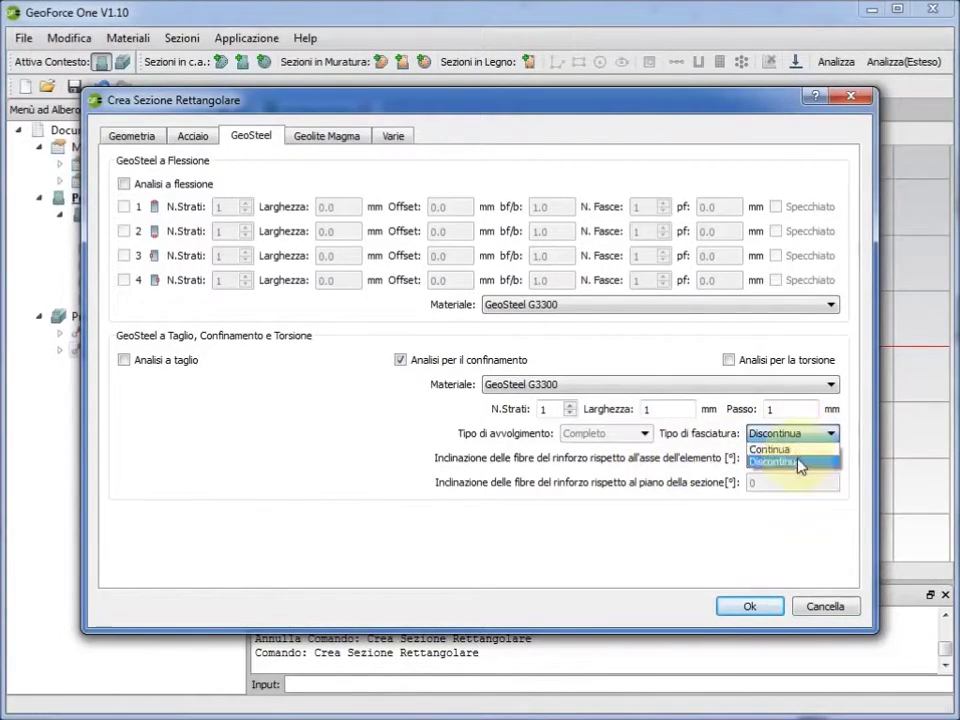
{"action": "left_click", "coordinate": [799, 461]}
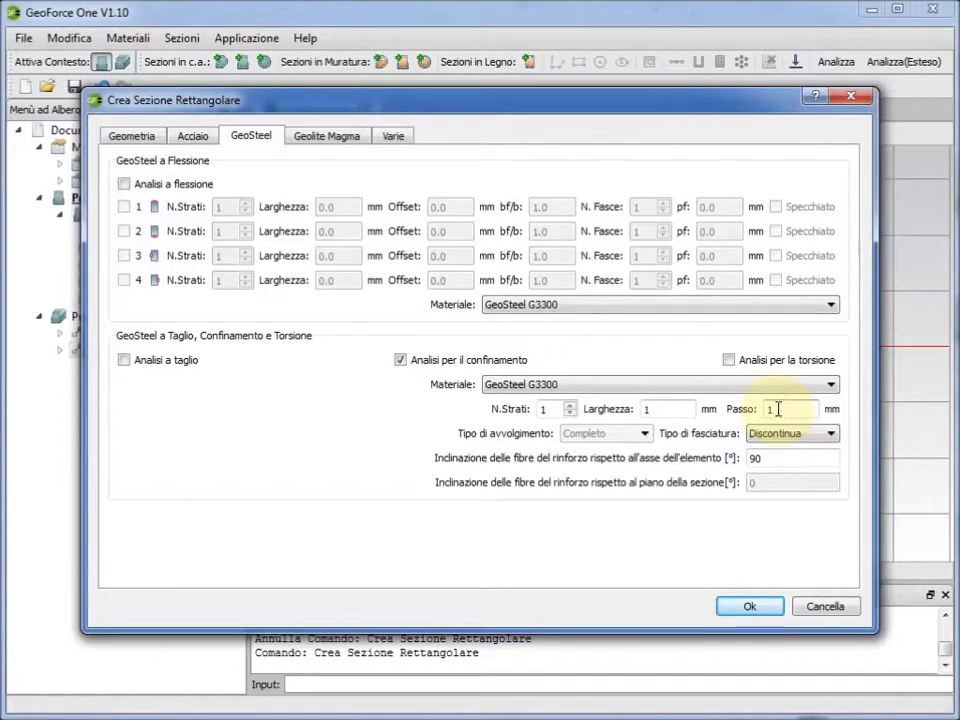
Step: Try GeoSteel torsion analysis alone, and combine it with the shear and confinement analyses
{"action": "left_click", "coordinate": [729, 360]}
{"action": "left_click", "coordinate": [400, 360]}
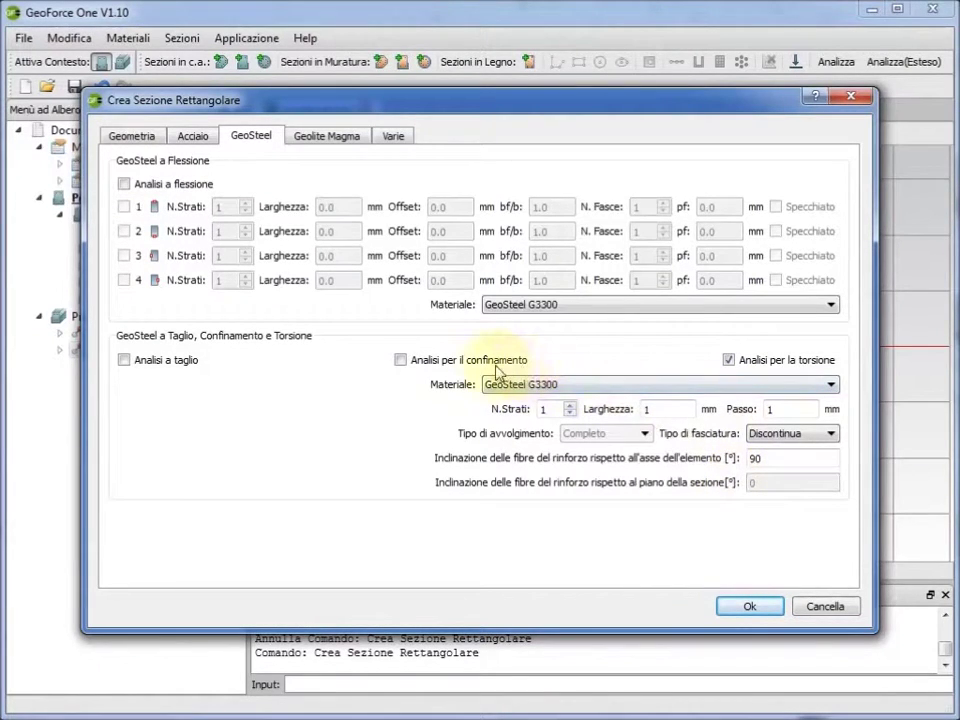
{"action": "left_click", "coordinate": [401, 360]}
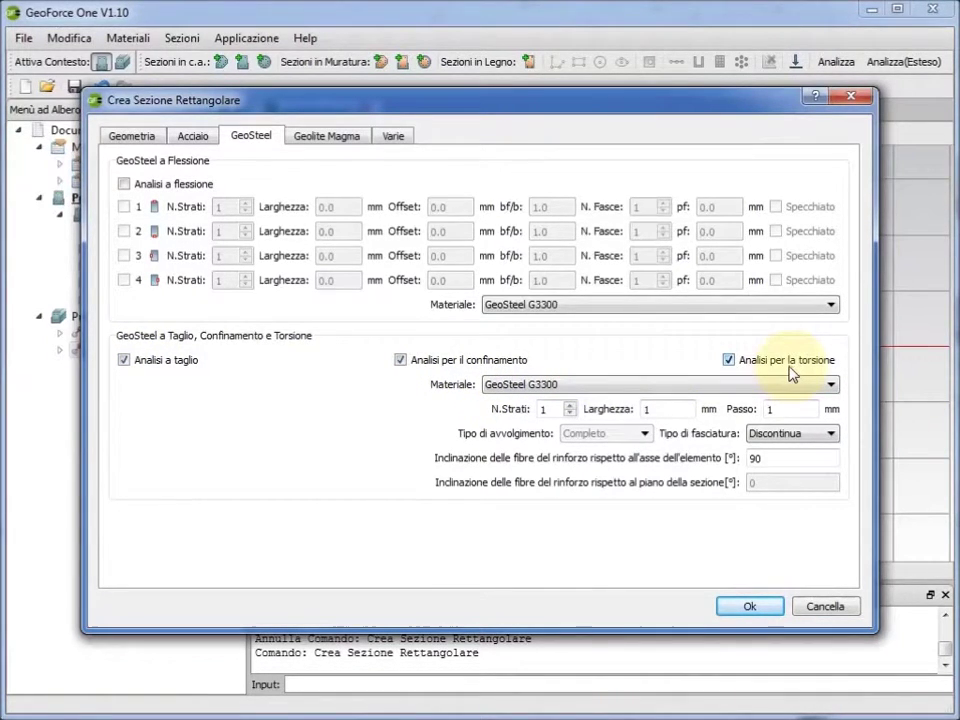
Step: Disable the GeoSteel torsion, confinement and shear analyses
{"action": "left_click", "coordinate": [729, 360]}
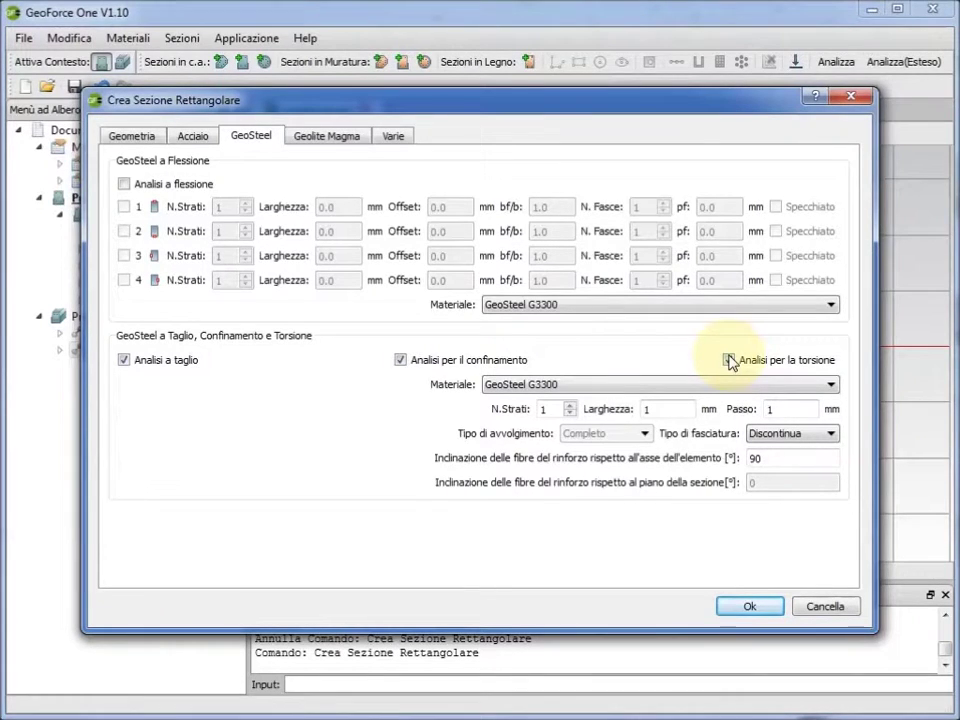
{"action": "left_click", "coordinate": [729, 359]}
{"action": "left_click", "coordinate": [729, 361]}
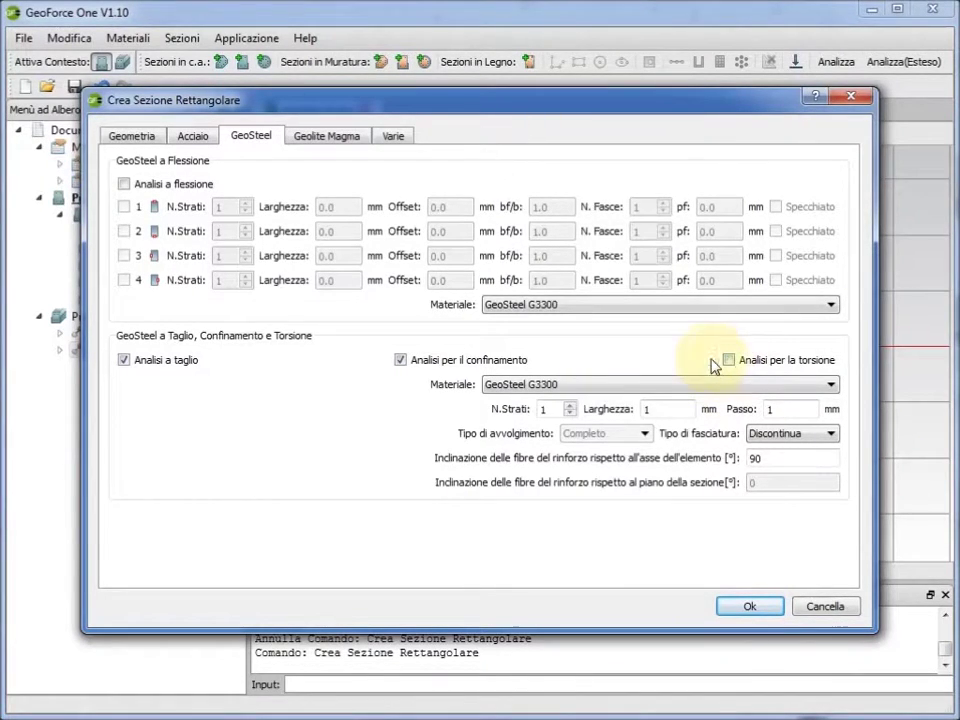
{"action": "left_click", "coordinate": [400, 360]}
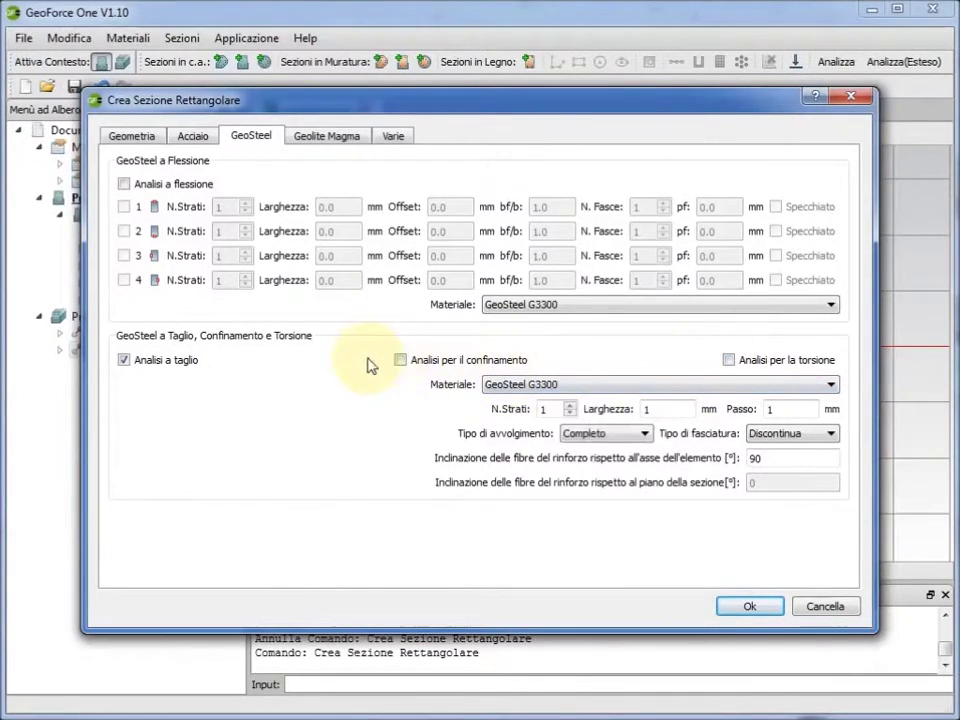
{"action": "left_click", "coordinate": [124, 360]}
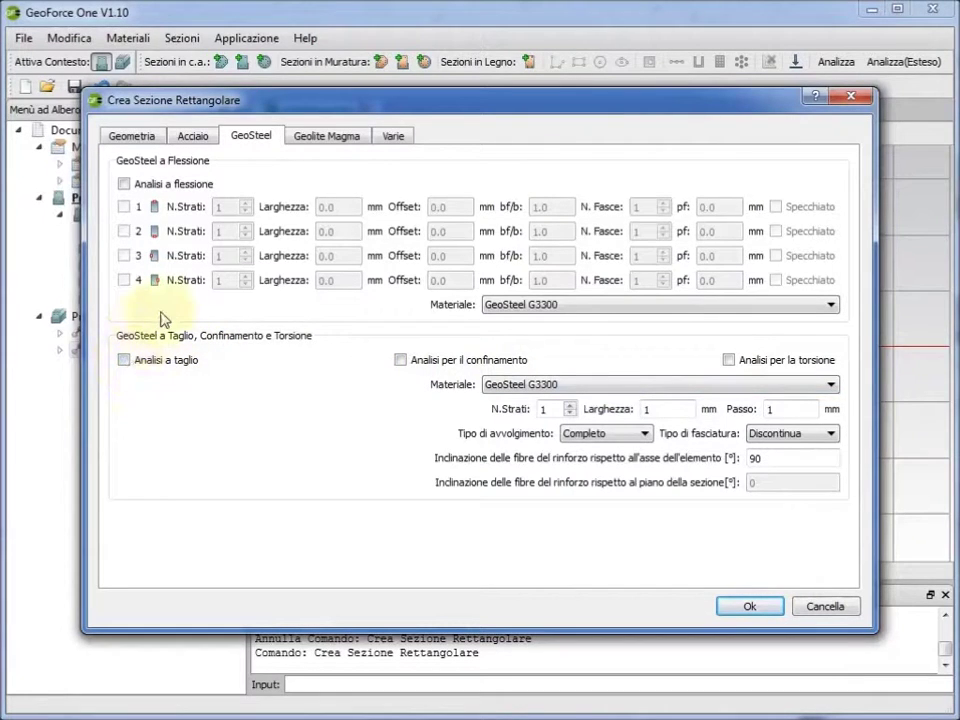
Step: Try the Ringrosso Sezione enlargement with Geolite Magma and B 450 C reinforcement, and discard the new rectangular section
{"action": "left_click", "coordinate": [327, 136]}
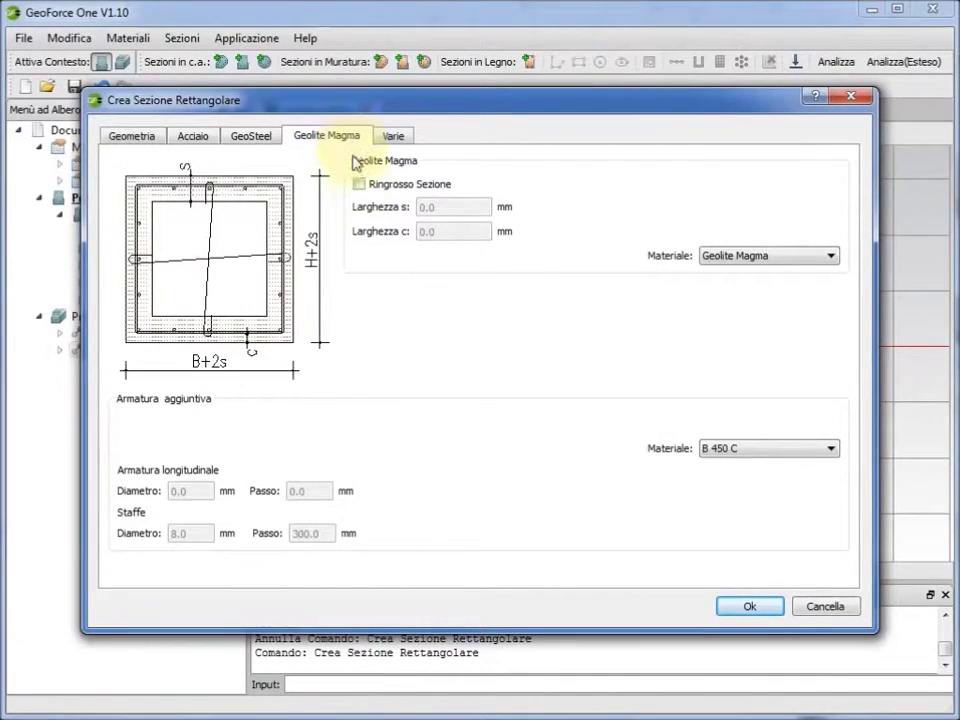
{"action": "left_click", "coordinate": [359, 186]}
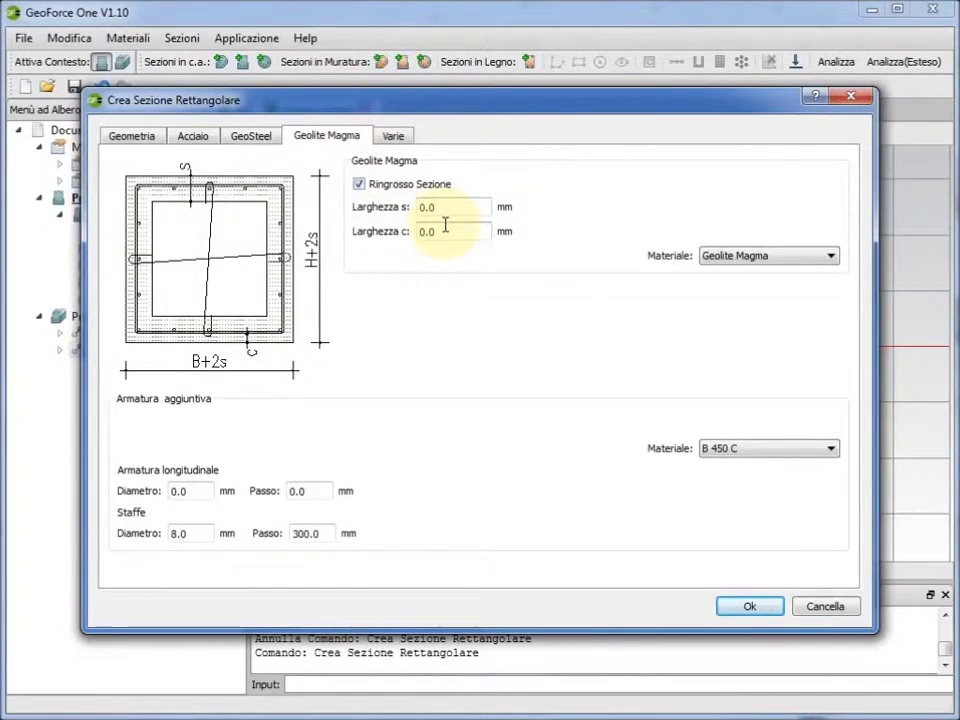
{"action": "left_click", "coordinate": [755, 257]}
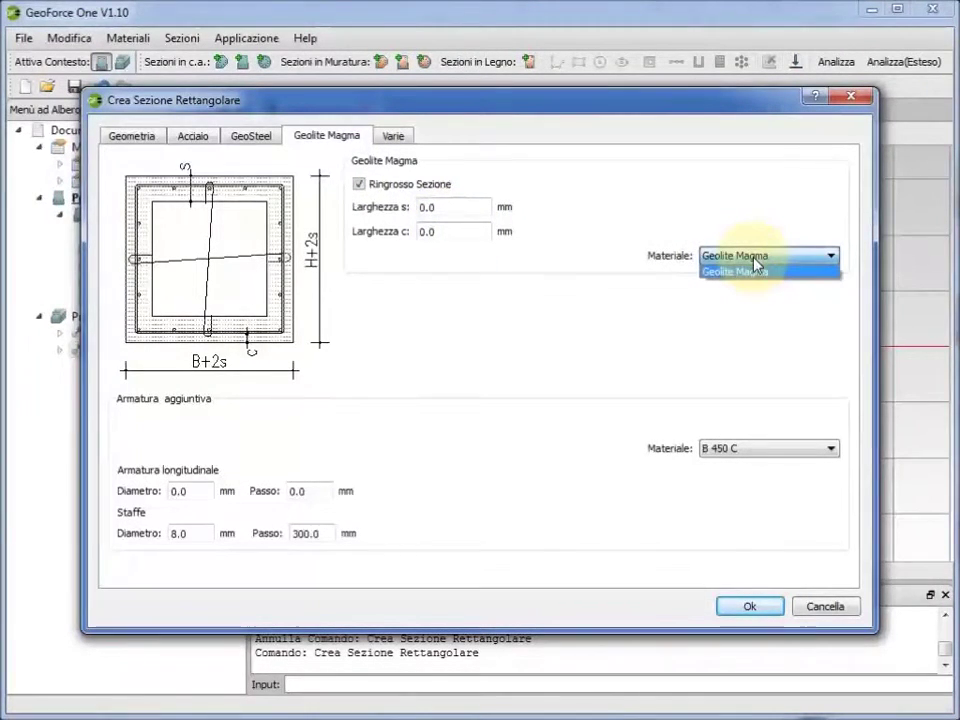
{"action": "left_click", "coordinate": [754, 269]}
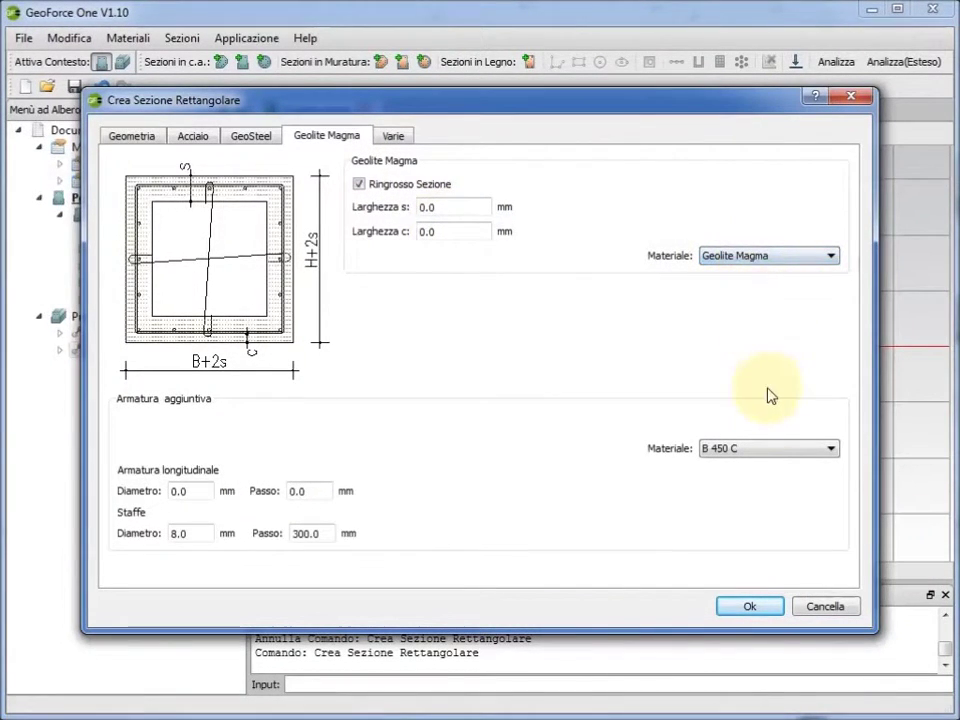
{"action": "left_click", "coordinate": [776, 450]}
{"action": "left_click", "coordinate": [768, 462]}
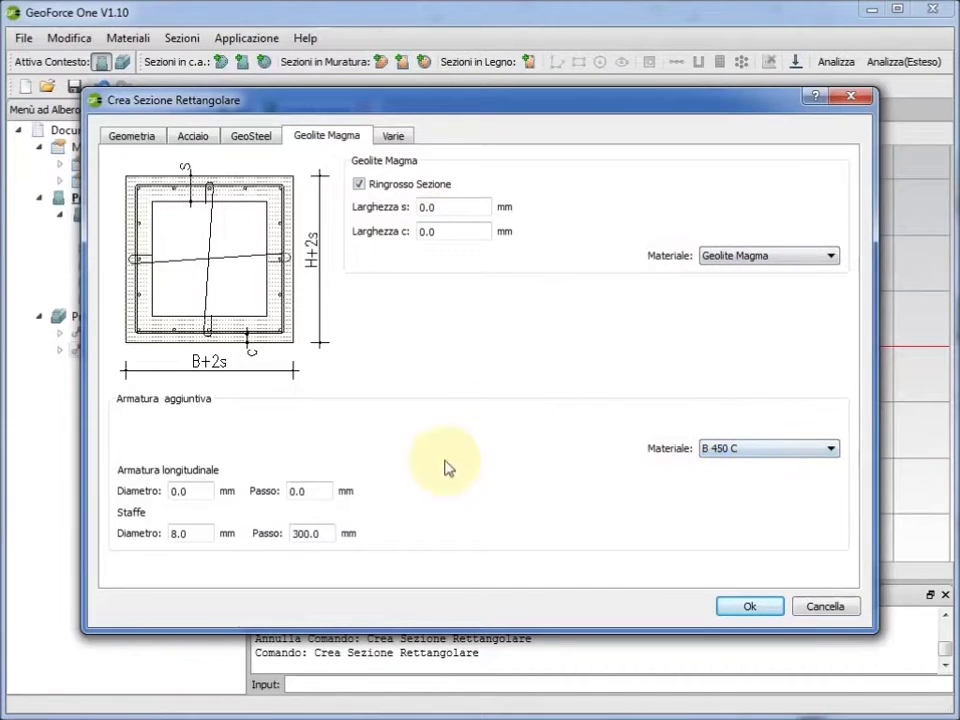
{"action": "left_click", "coordinate": [750, 606]}
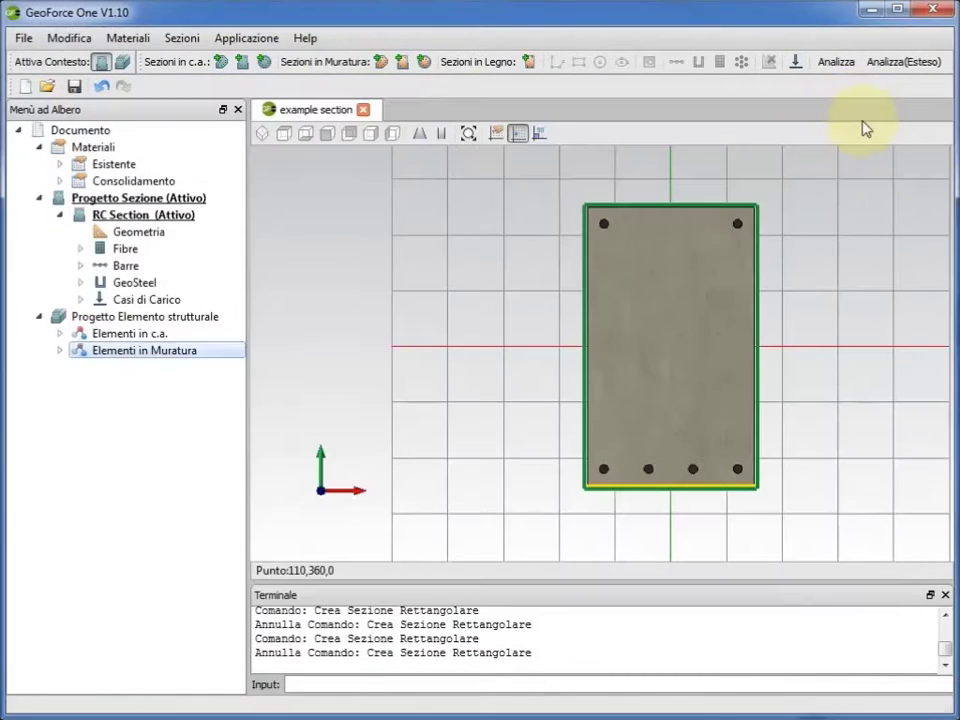
Step: Open the available actions for the existing RC Section in the project tree
{"action": "left_click", "coordinate": [193, 218]}
{"action": "right_click", "coordinate": [194, 221]}
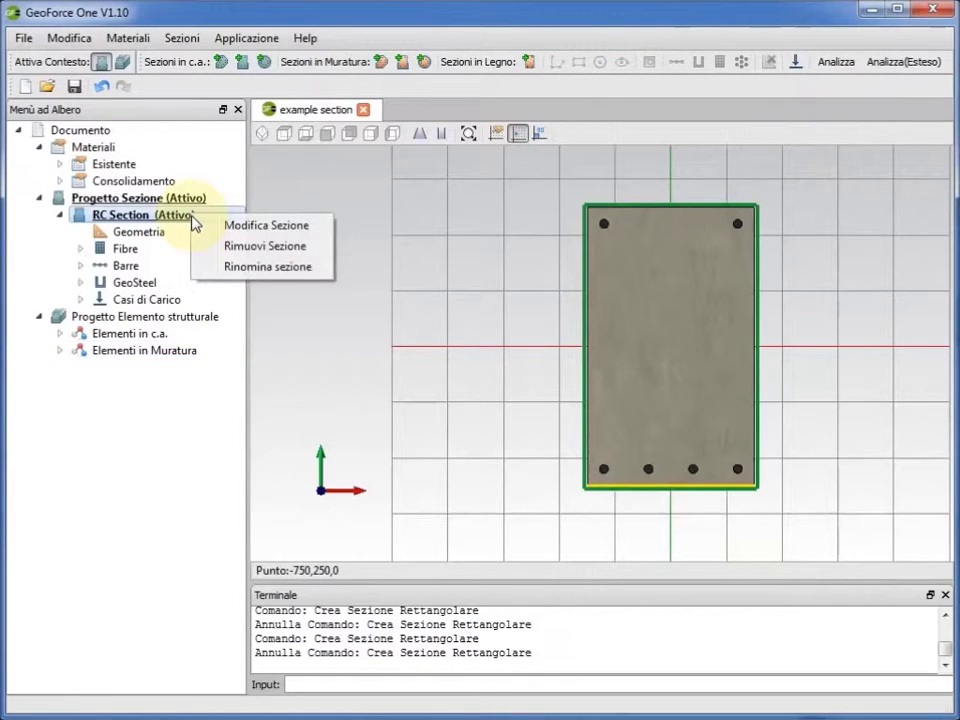